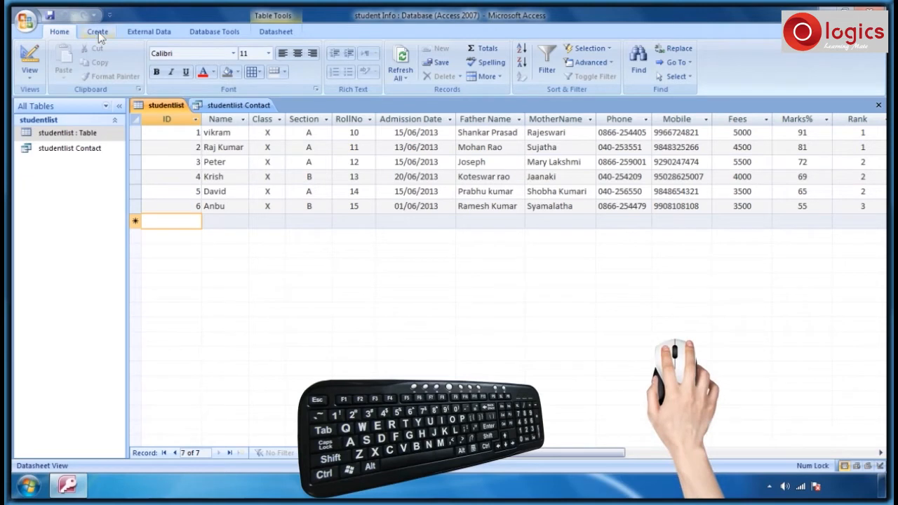
- Switch the ribbon to the Create commands for building new database objects
left_click(99, 31)
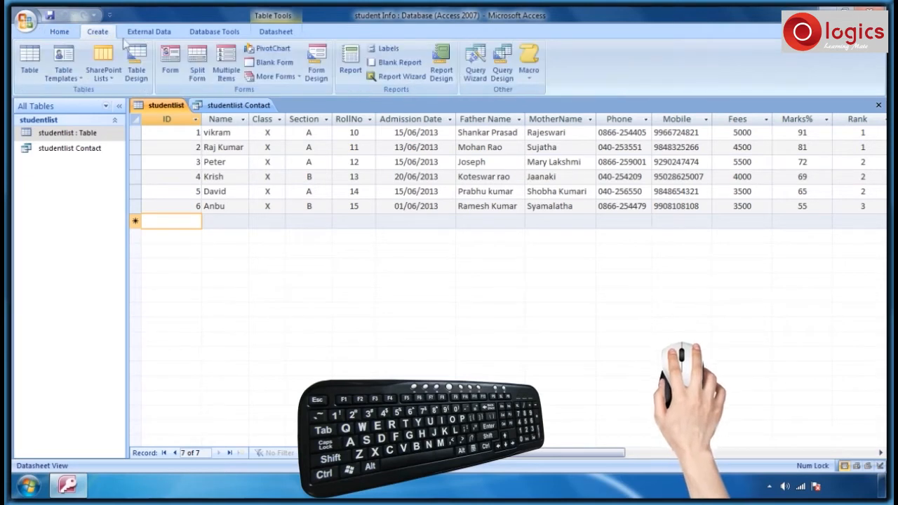
- Launch the Form Wizard from More Forms on the studentlist table and add the ID field
left_click(277, 77)
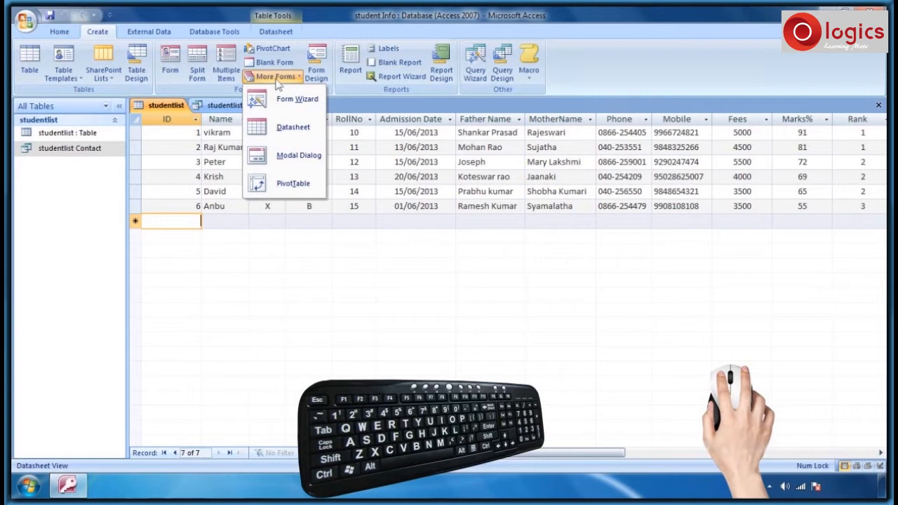
left_click(278, 101)
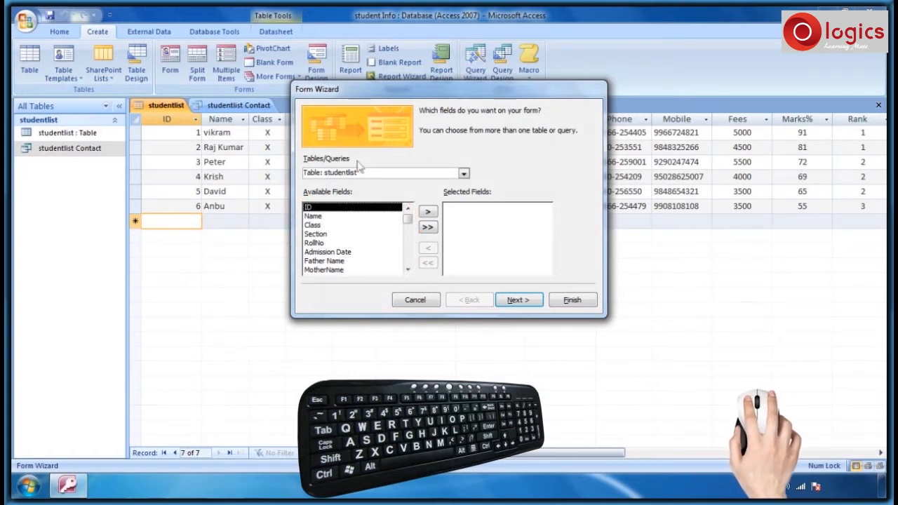
left_click(427, 211)
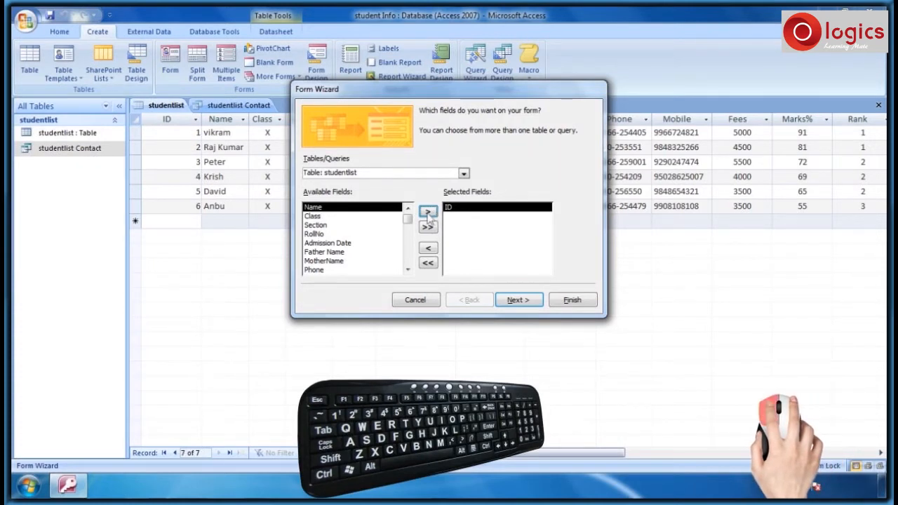
- Add the Name, Class, RollNo and Mobile fields to the form and continue to layout
left_click(427, 212)
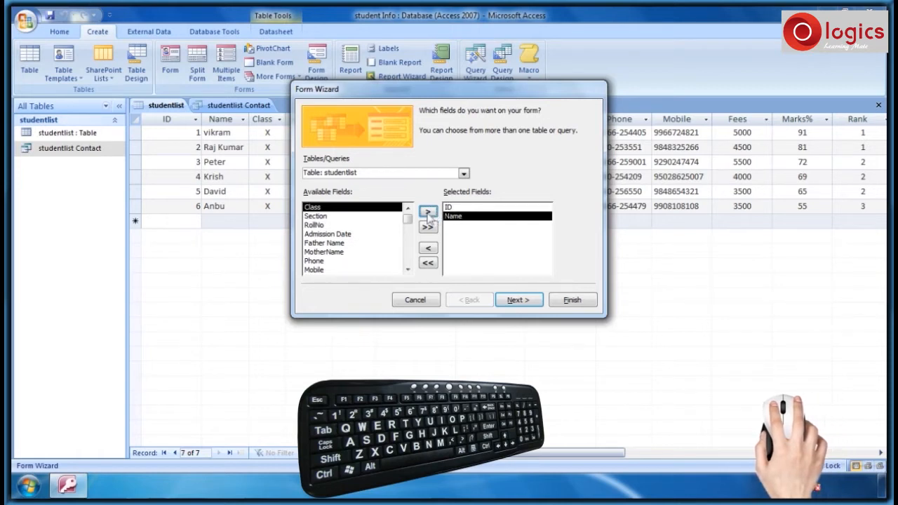
left_click(427, 211)
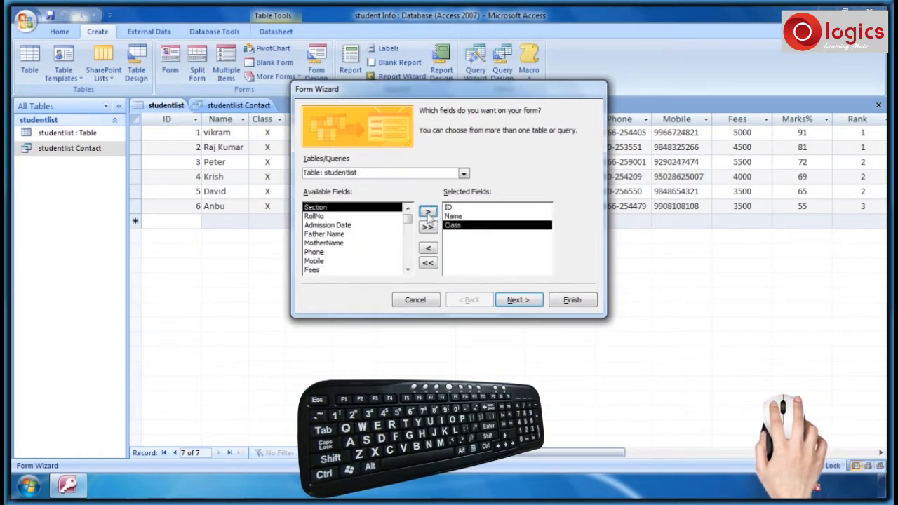
left_click(336, 216)
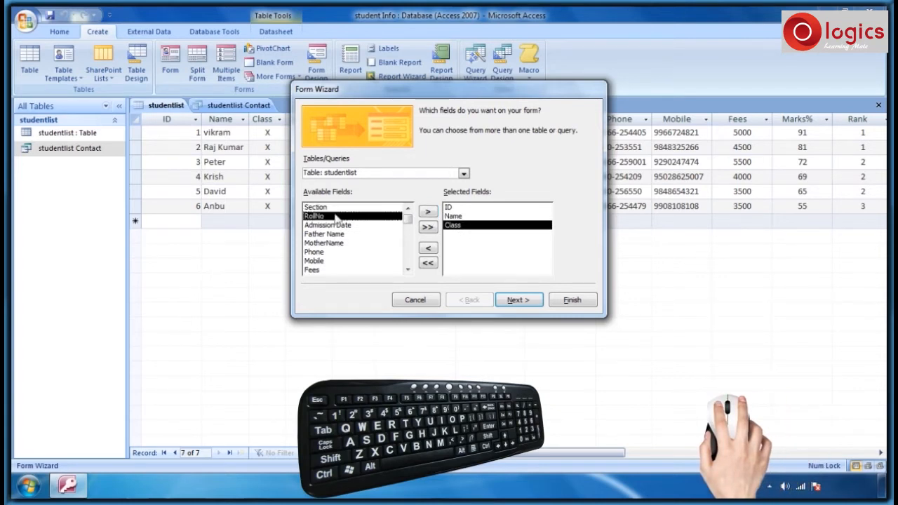
left_click(428, 212)
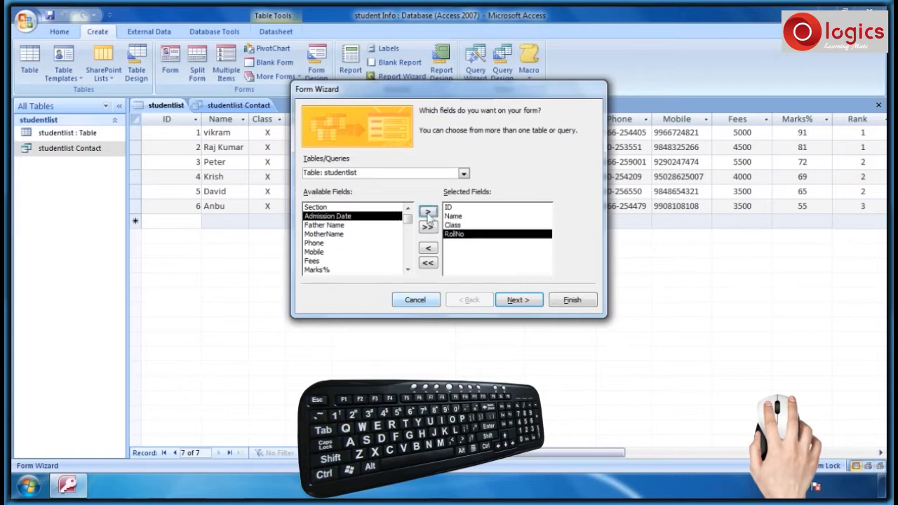
left_click(327, 253)
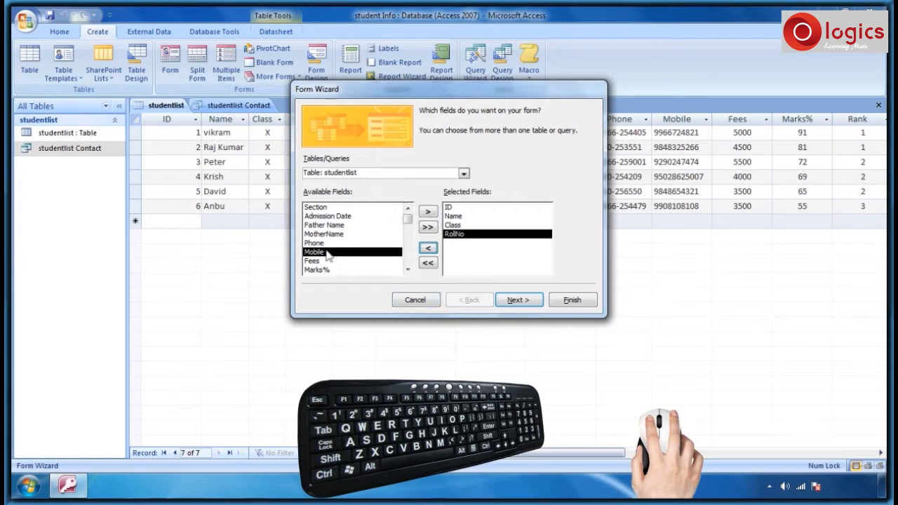
left_click(429, 216)
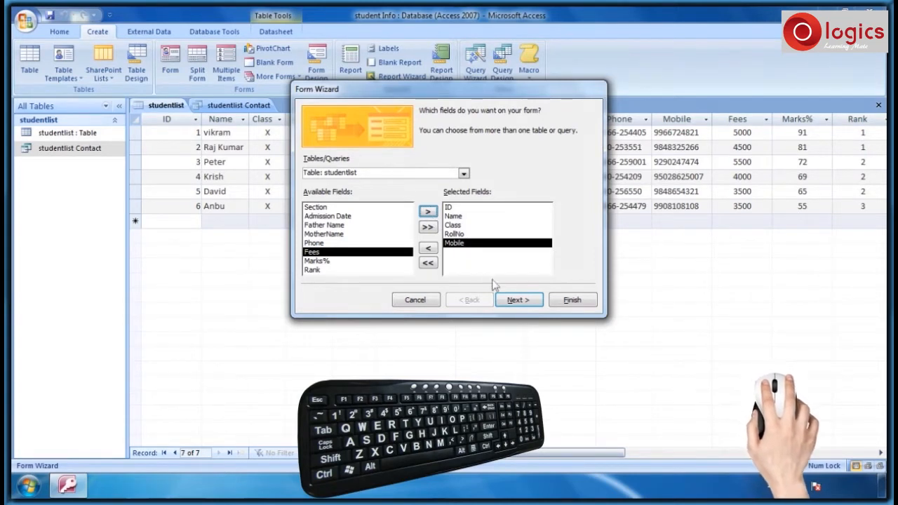
left_click(517, 301)
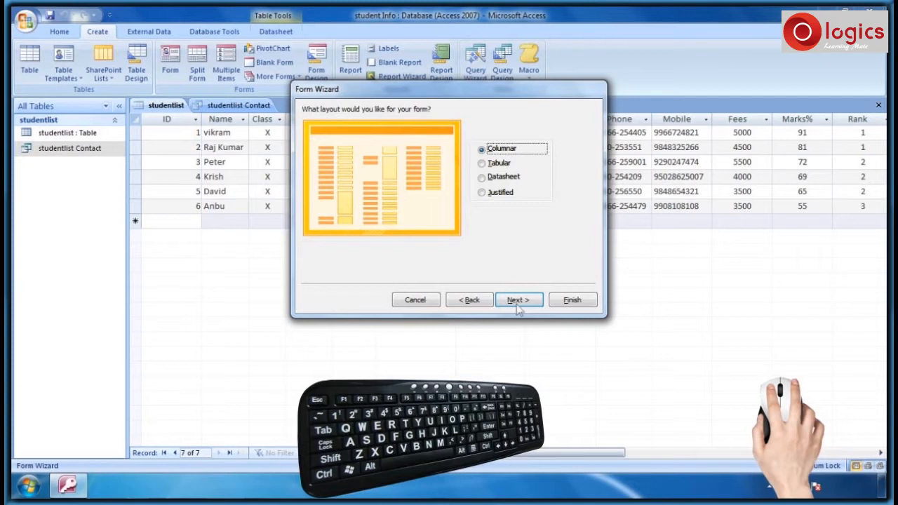
- Preview Tabular, settle on the Columnar layout, and keep the Office style
key("Down")
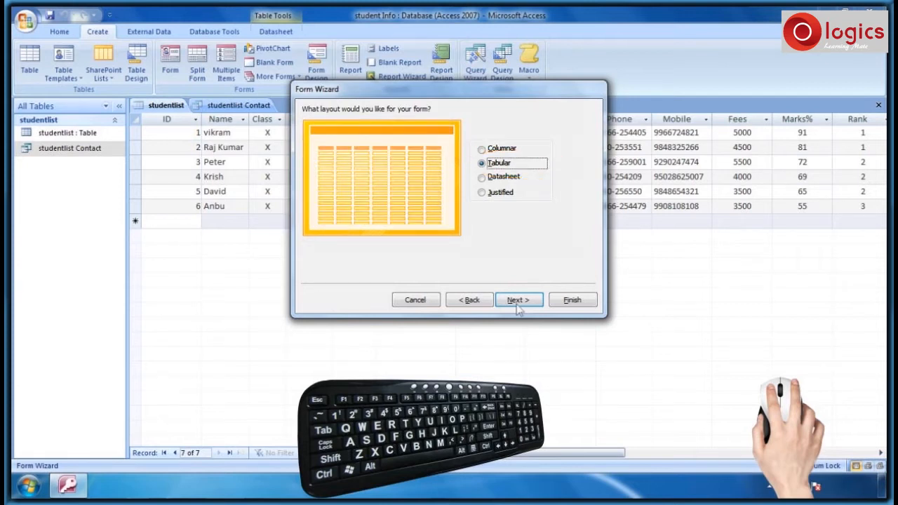
key("Up")
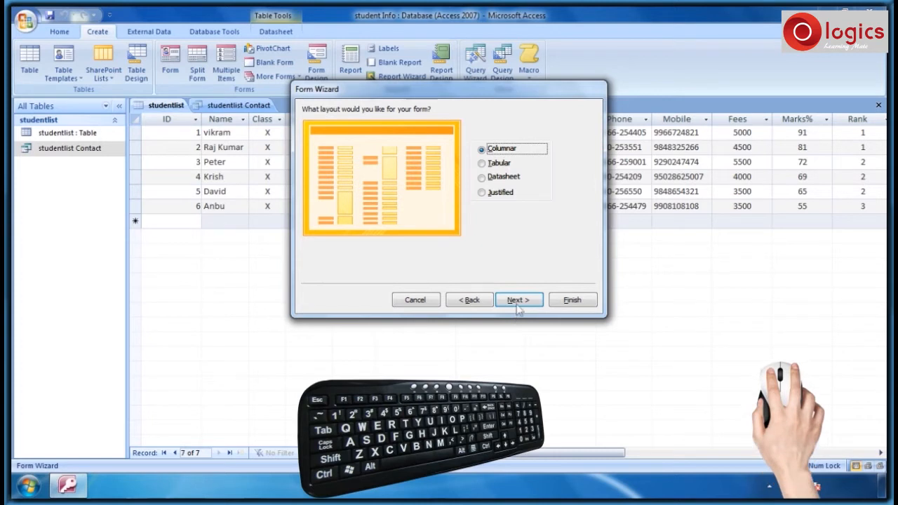
left_click(517, 308)
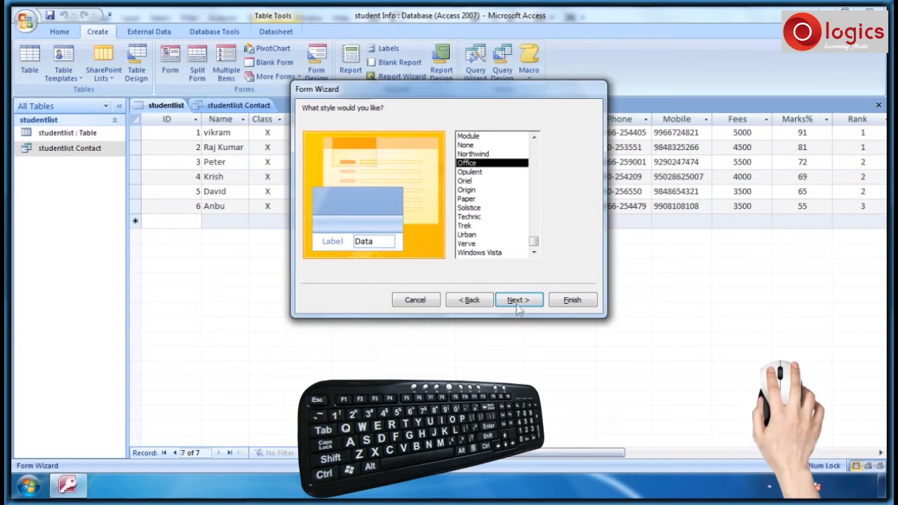
left_click(516, 308)
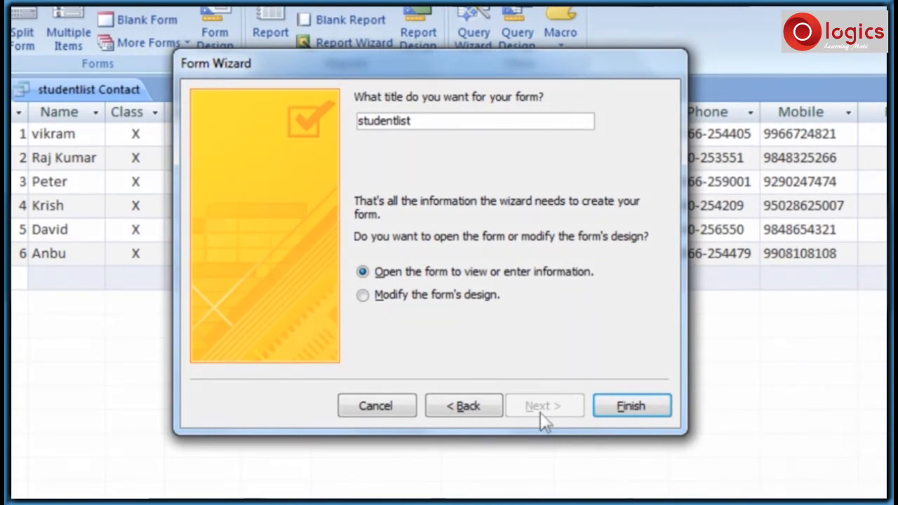
- Title the form 'studentlist Data' and finish the wizard
type("Data")
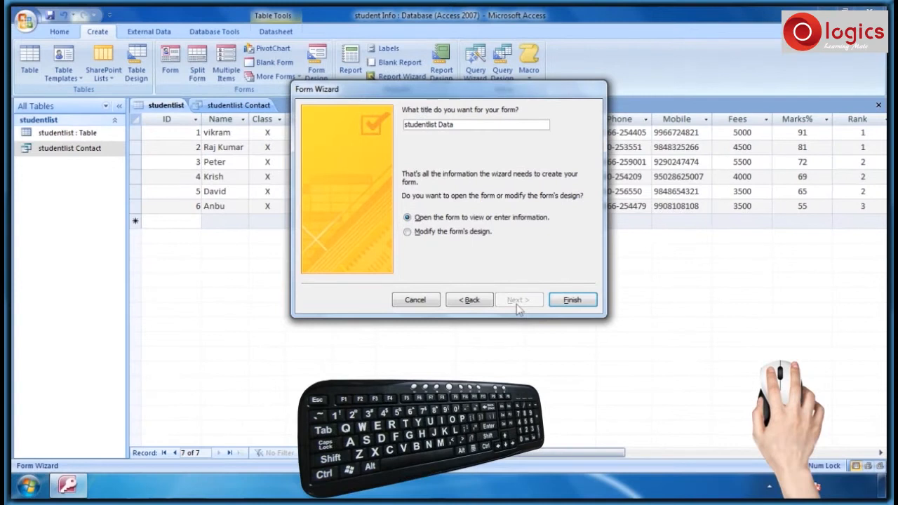
left_click(572, 306)
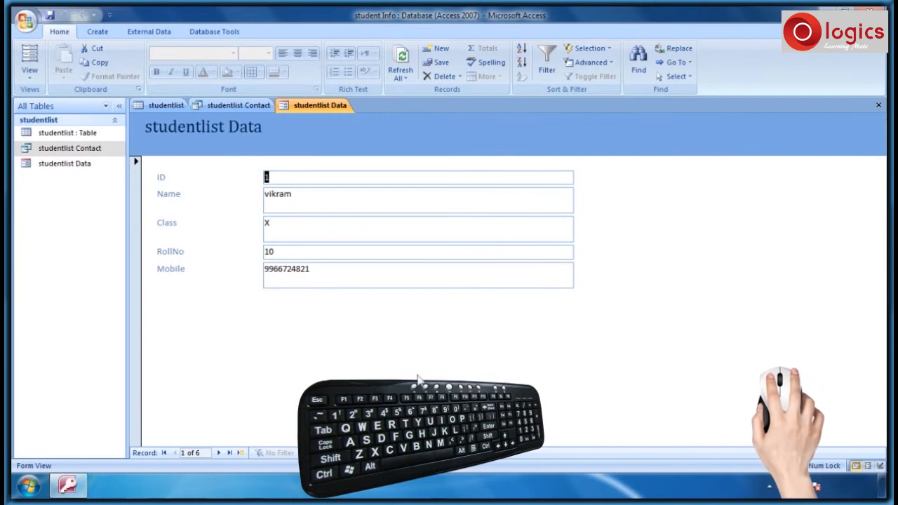
- Enter a new record with ID 7, a student's name, Class X, RollNo 16 and a mobile number
left_click(240, 454)
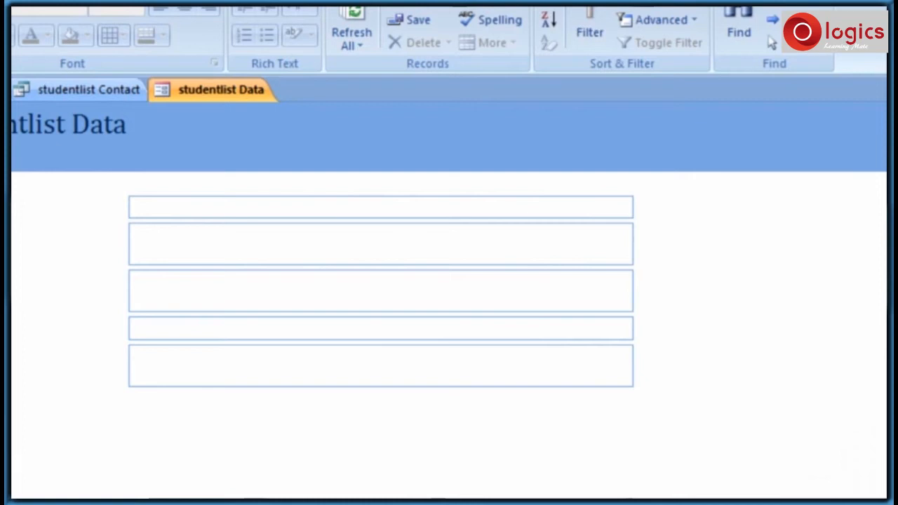
type("7")
key("Tab")
key("Tab")
type("X")
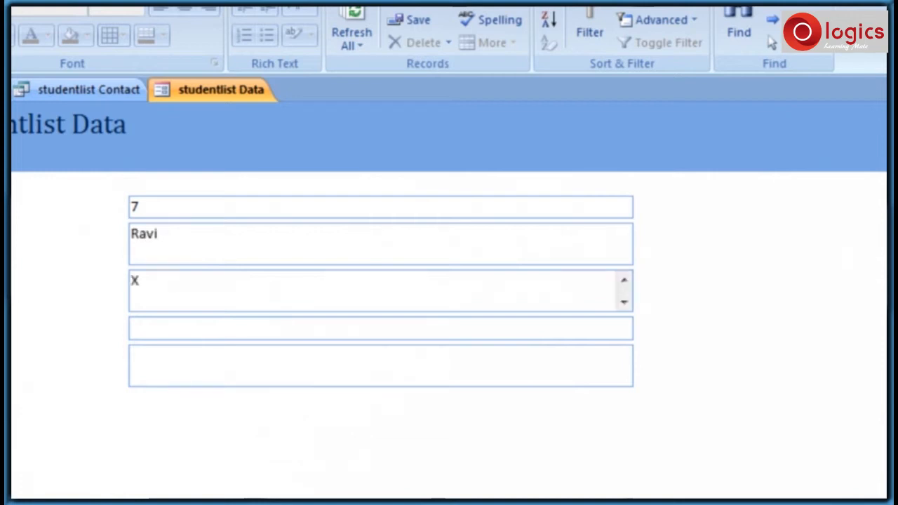
key("Tab")
type("16")
key("Tab")
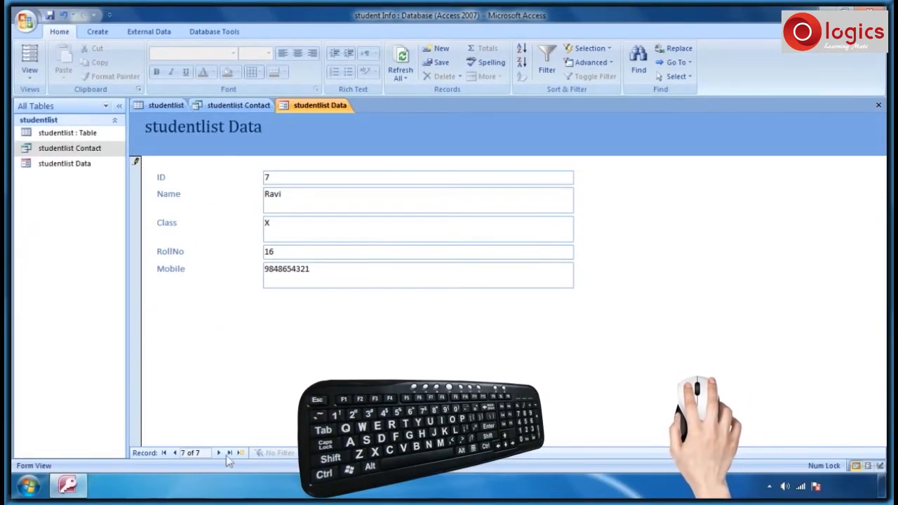
left_click(163, 453)
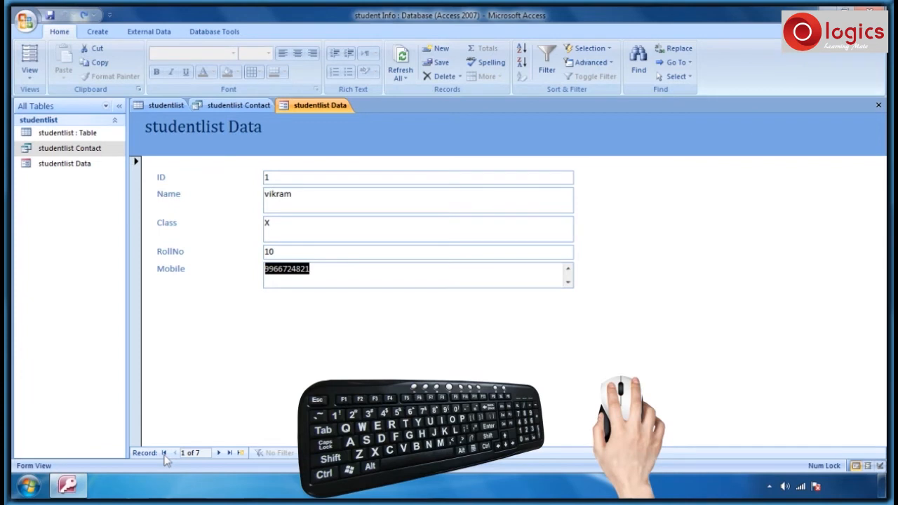
left_click(230, 452)
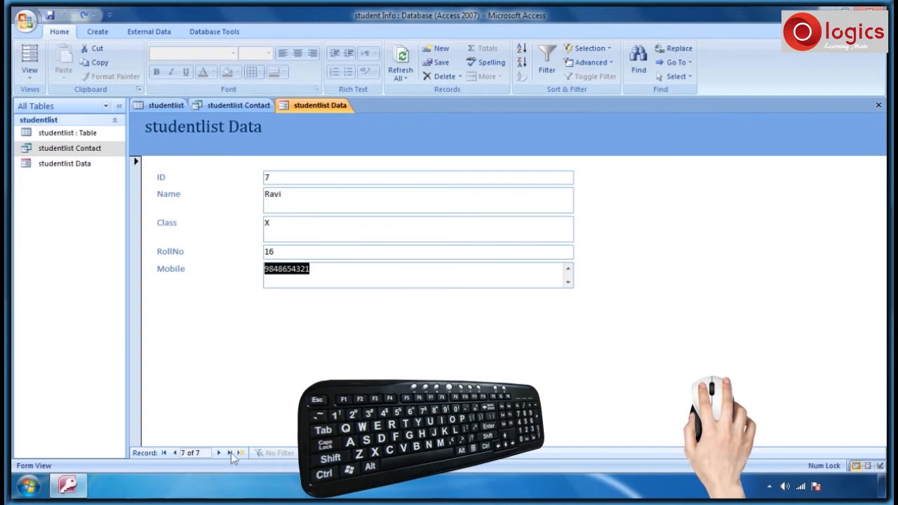
left_click(175, 453)
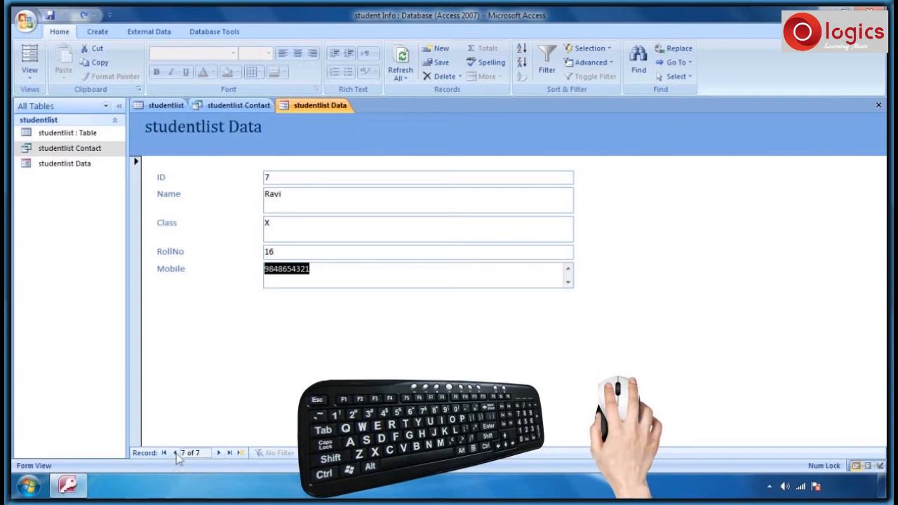
left_click(175, 453)
key("Page_Down")
left_click(176, 453)
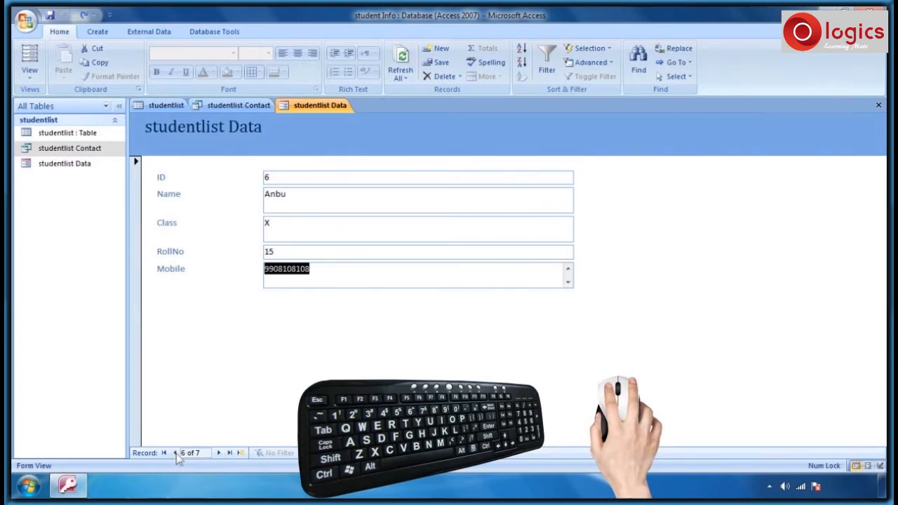
left_click(219, 453)
key("Page_Up")
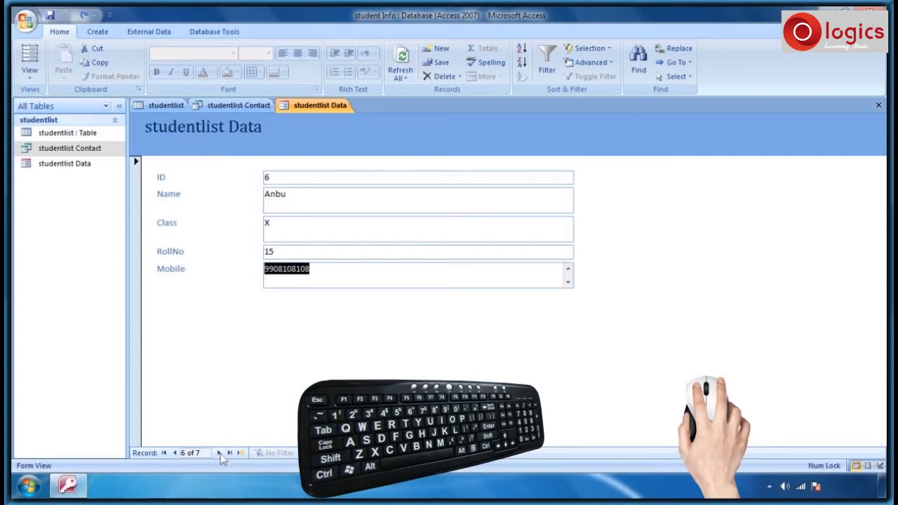
left_click(218, 452)
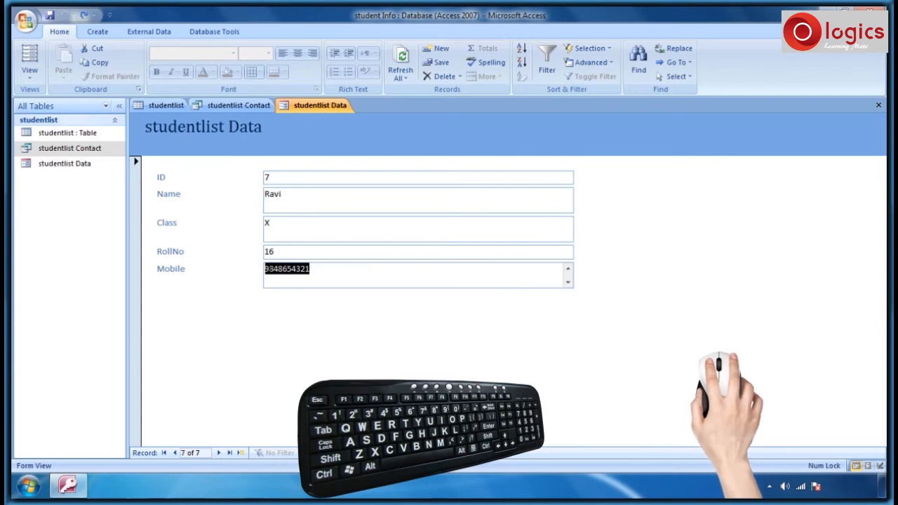
- Change record 7's class from X to viii and extend the student's name
left_click(280, 223)
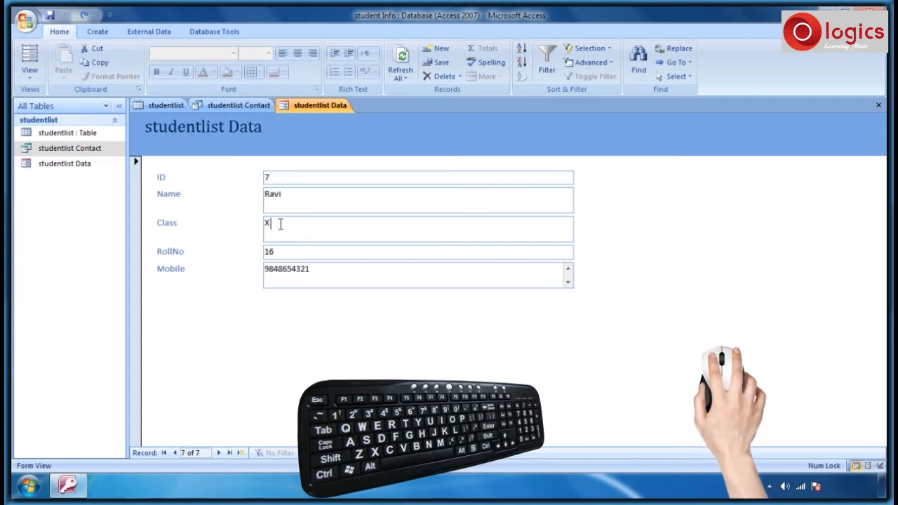
key("BackSpace")
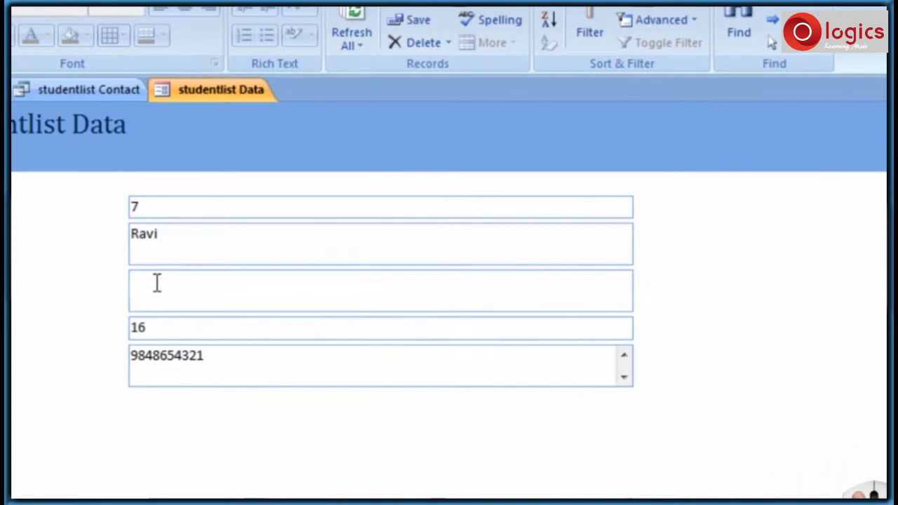
type("viii")
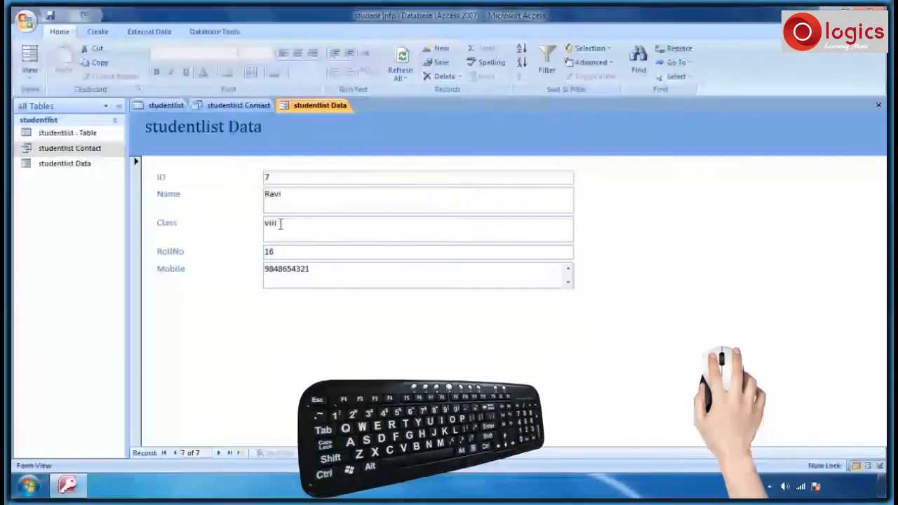
left_click(305, 195)
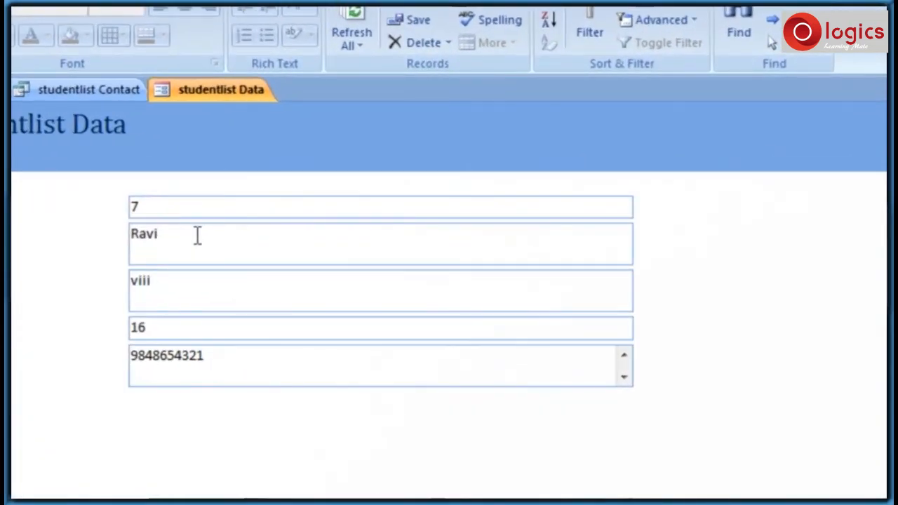
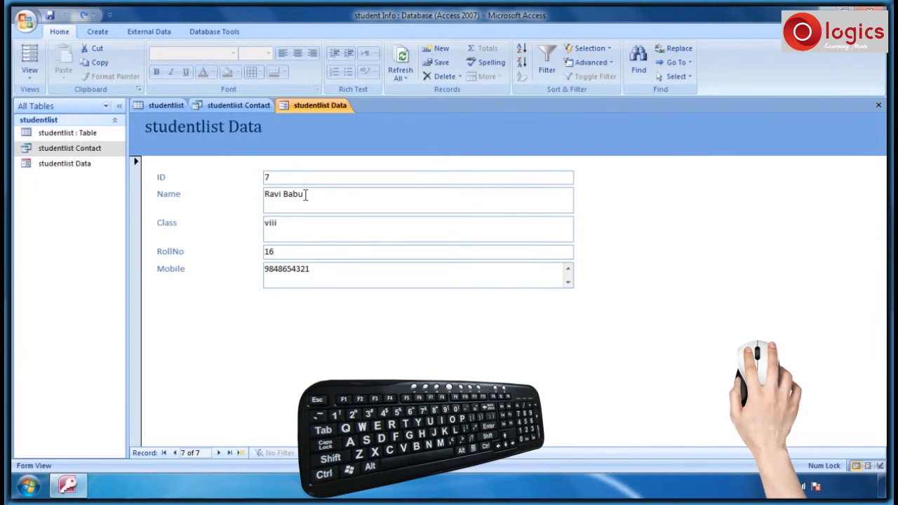
left_click(387, 146)
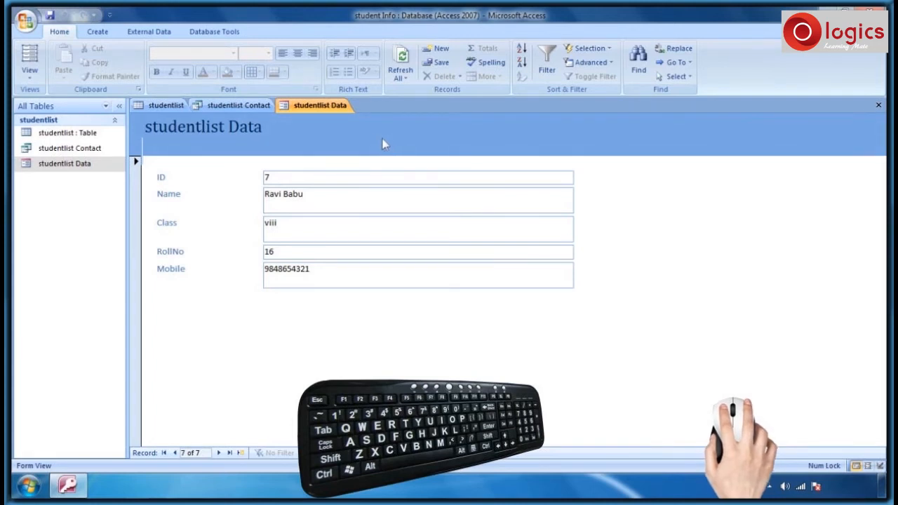
right_click(307, 109)
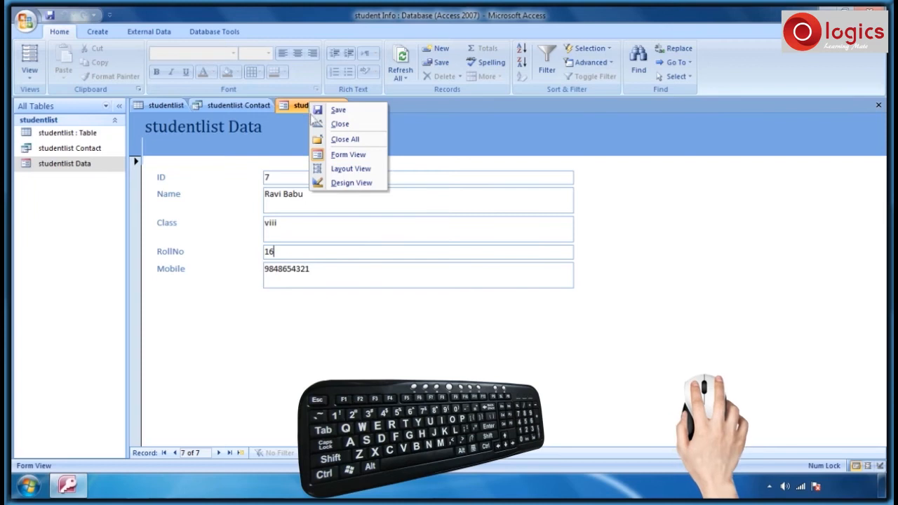
- In Design View, replace the header title text with 'Student Information'
left_click(351, 184)
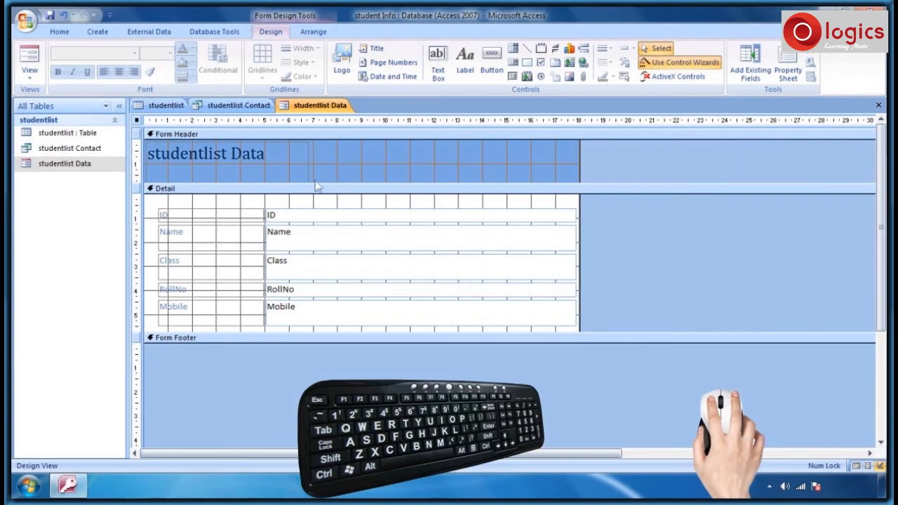
left_click(181, 167)
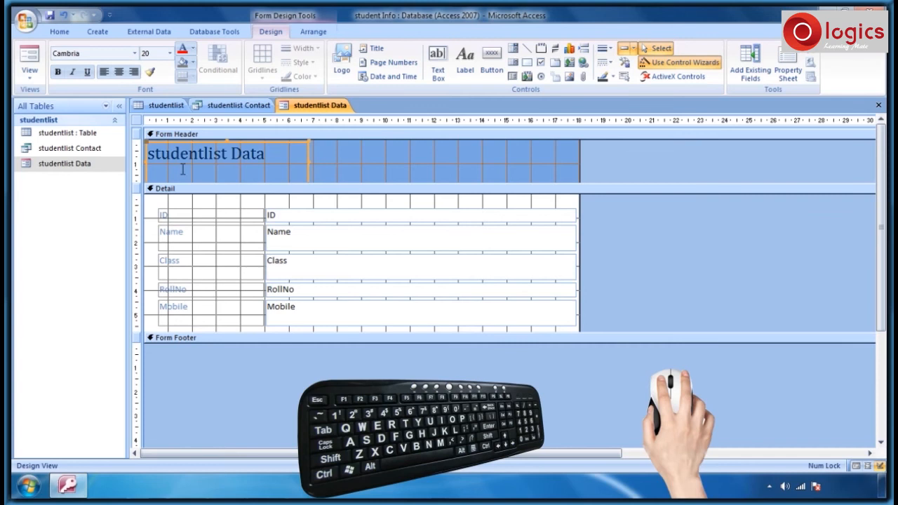
left_click(149, 153)
left_click_drag(149, 153, 269, 154)
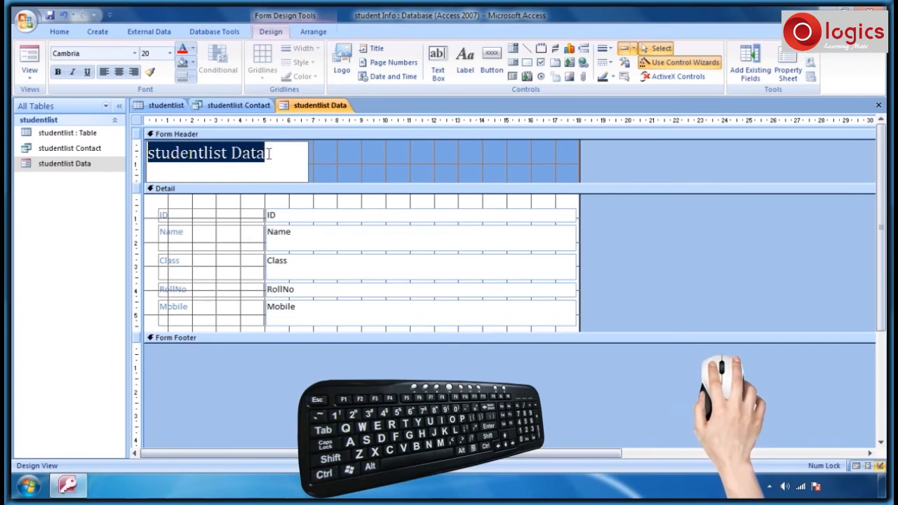
key("Delete")
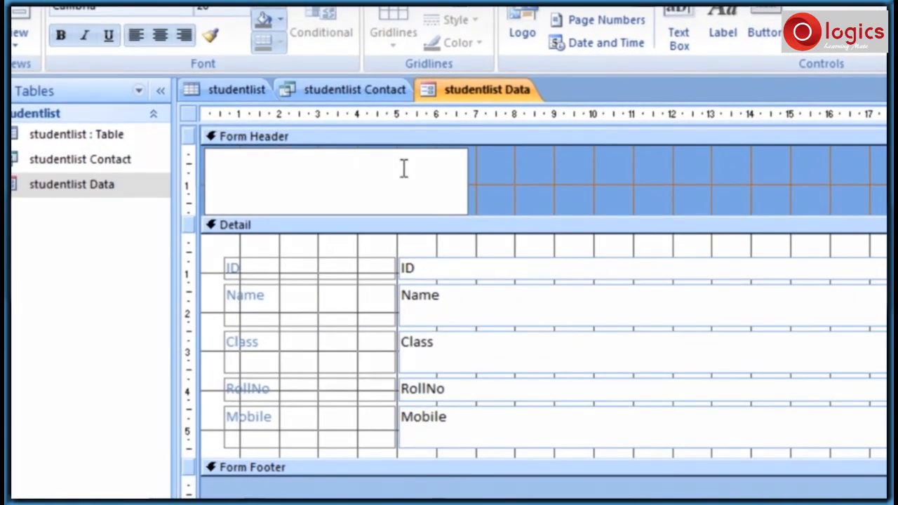
type("Student Information")
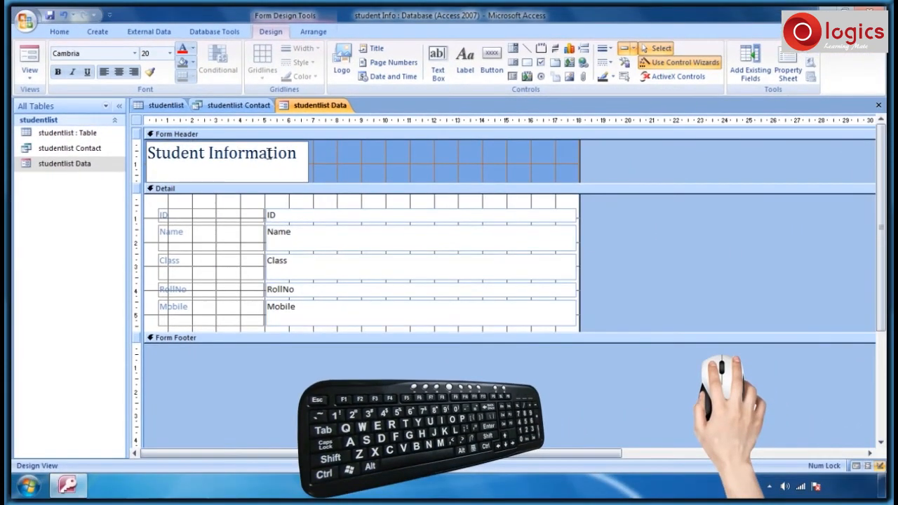
left_click(293, 135)
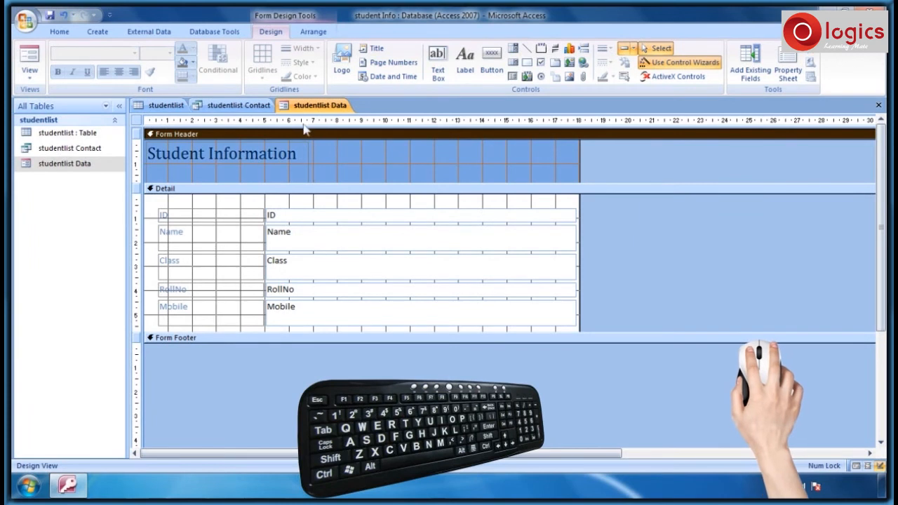
- Insert the date in 25/07/2013 format plus the time into the form header
left_click(392, 78)
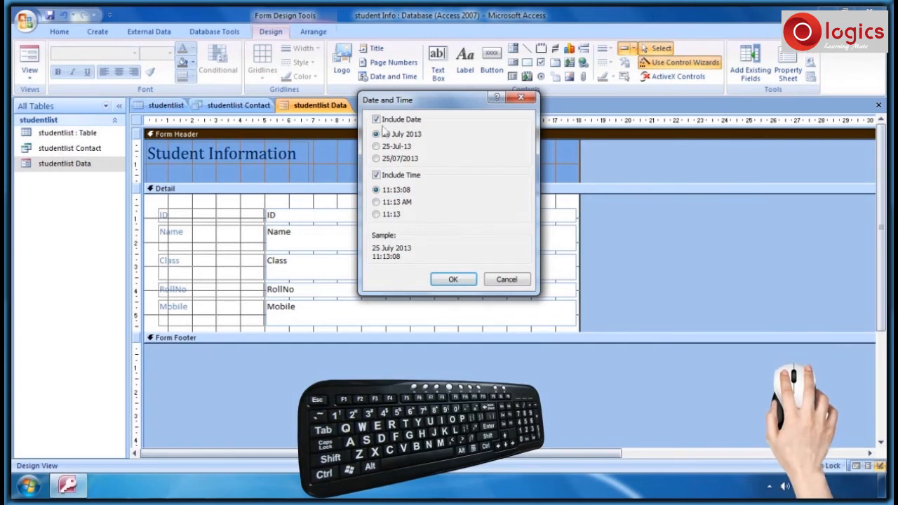
left_click(376, 158)
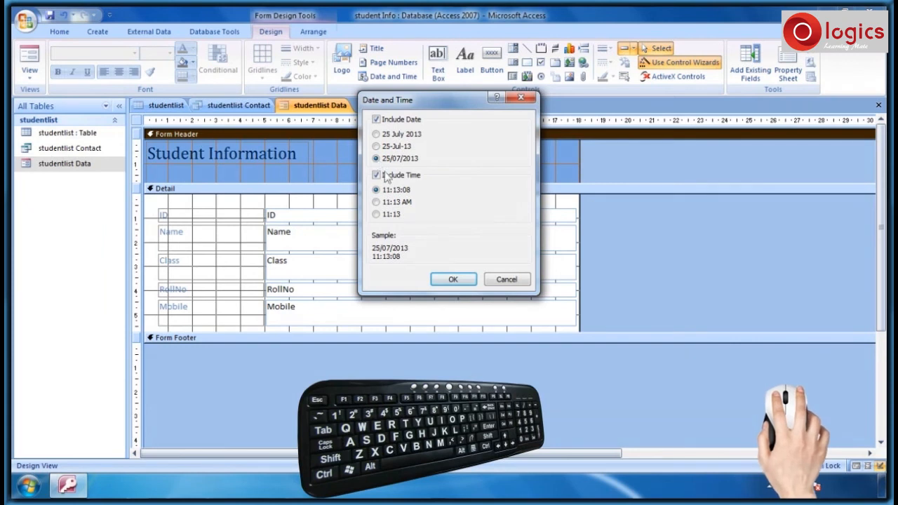
left_click(453, 279)
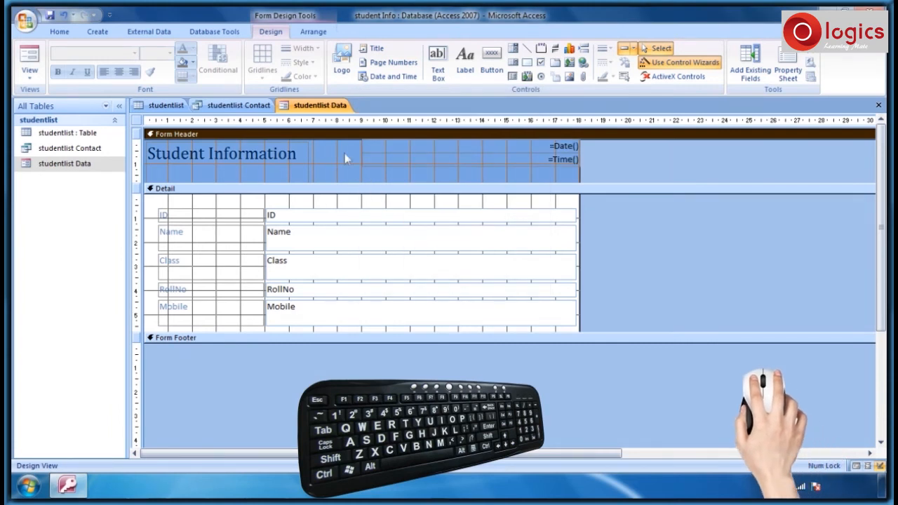
right_click(310, 114)
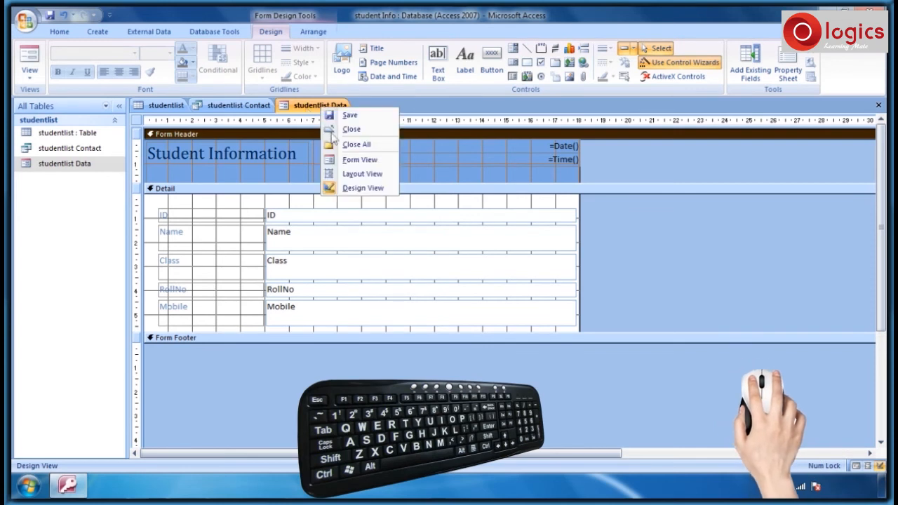
- Switch the studentlist Data form to Form View to see the dated header
left_click(359, 161)
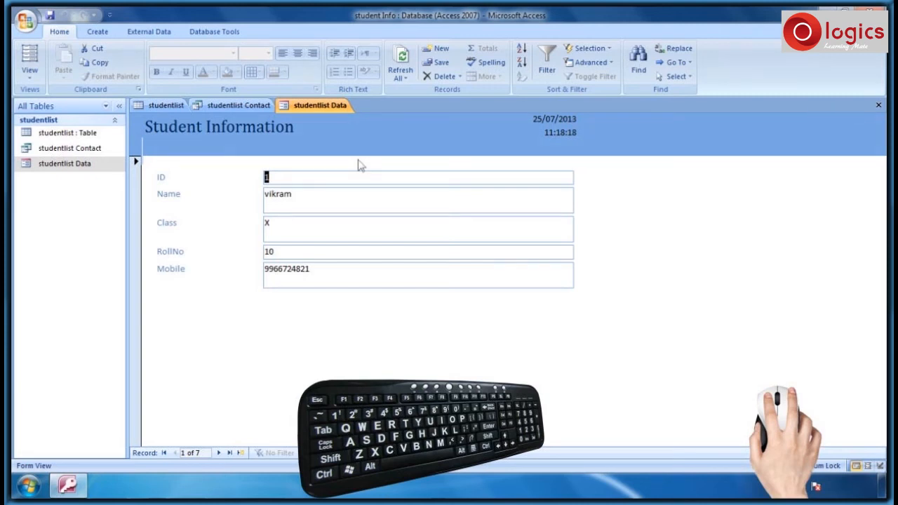
- Switch the studentlist Data form to Design view and open its Property Sheet
right_click(305, 107)
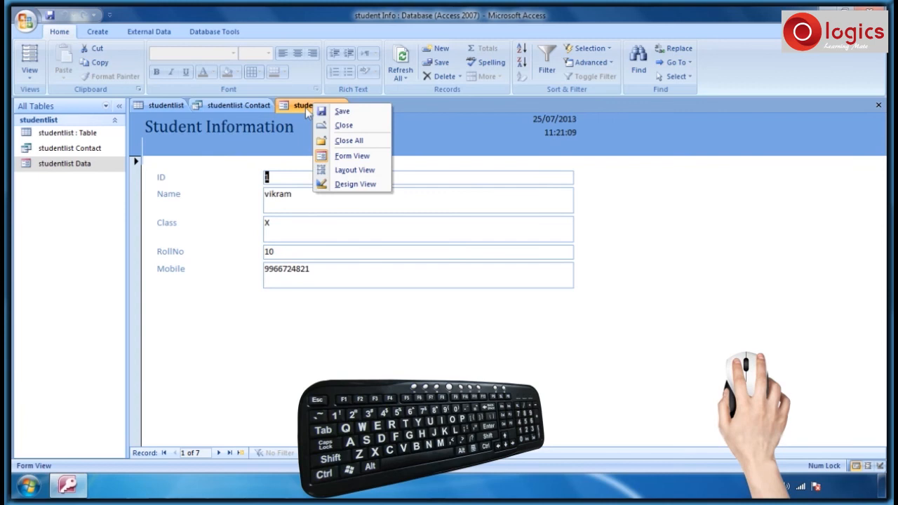
left_click(355, 185)
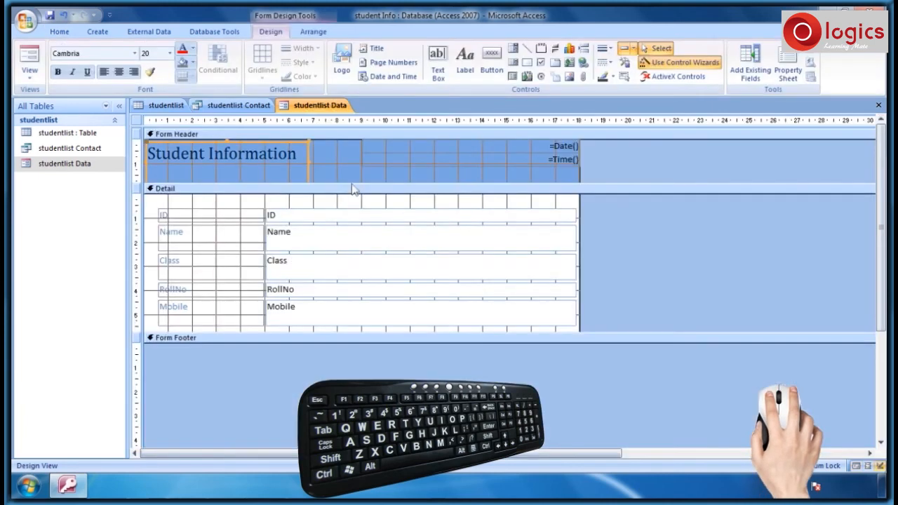
double_click(355, 188)
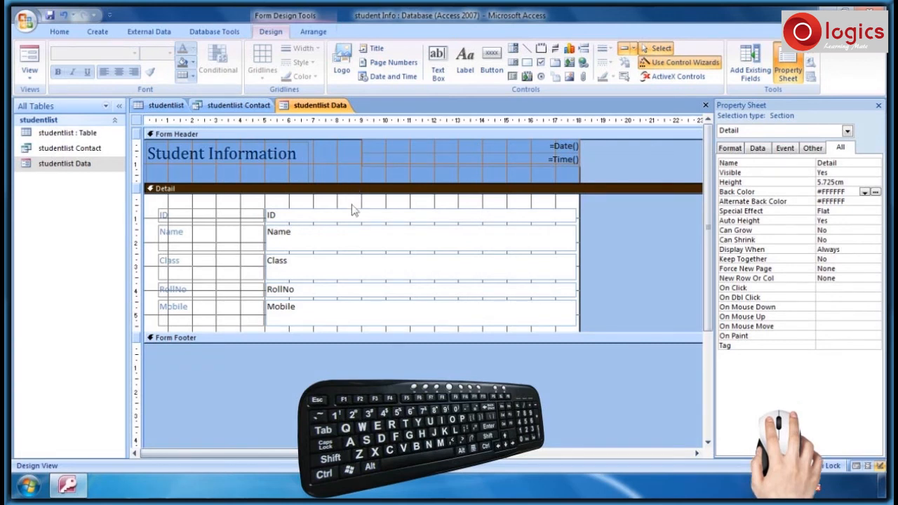
- Set the ID text box's Back Color to dark blue
left_click(354, 211)
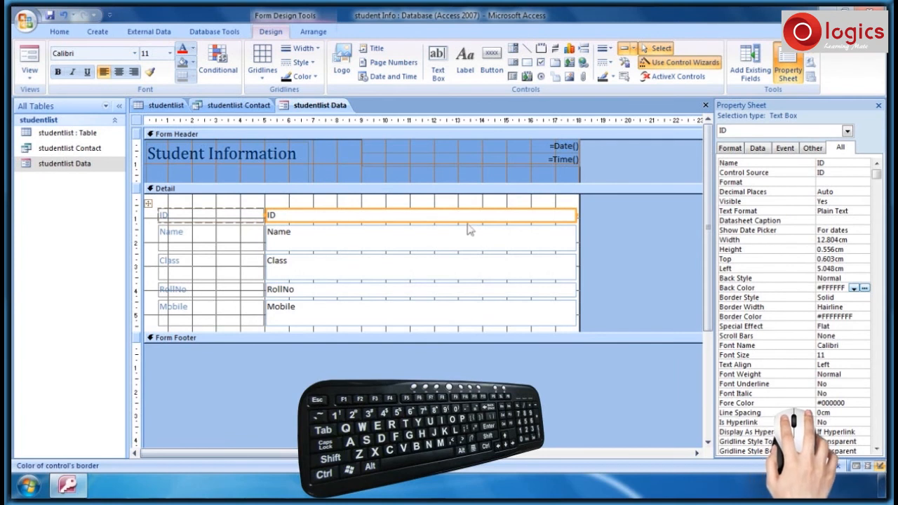
left_click(865, 288)
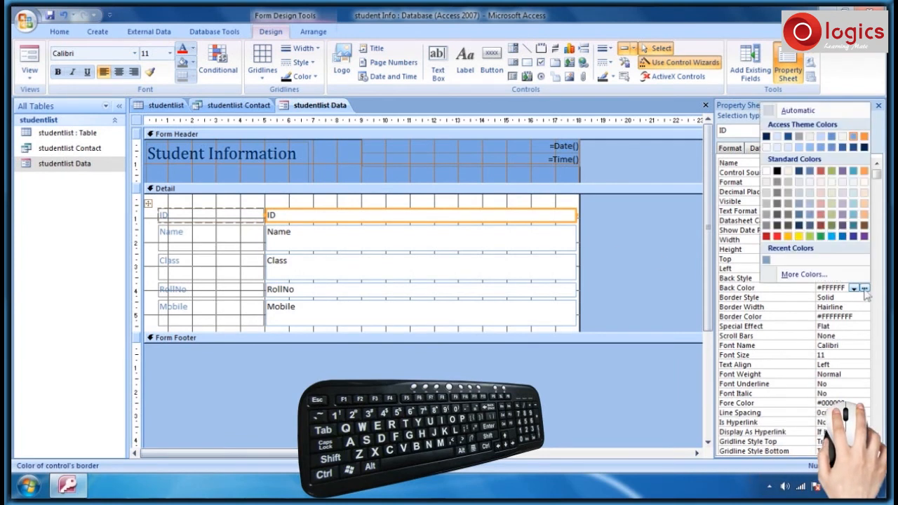
left_click(810, 226)
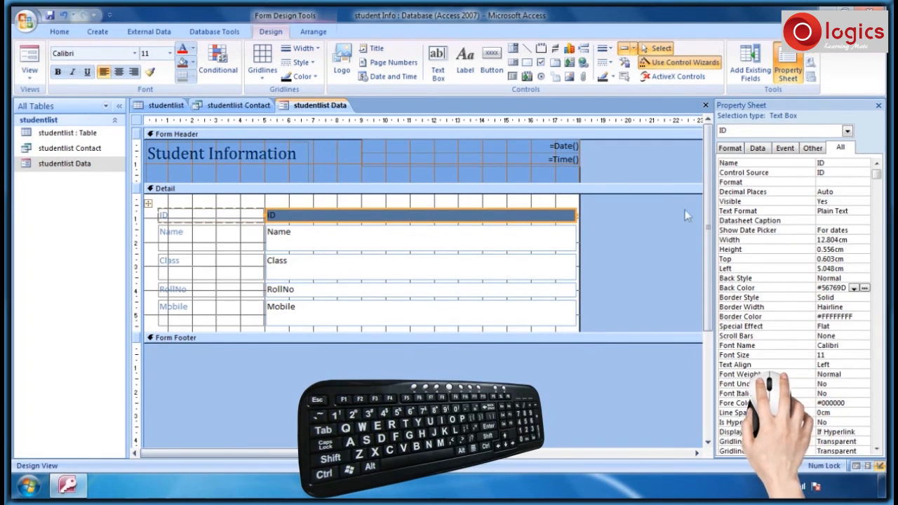
left_click(292, 164)
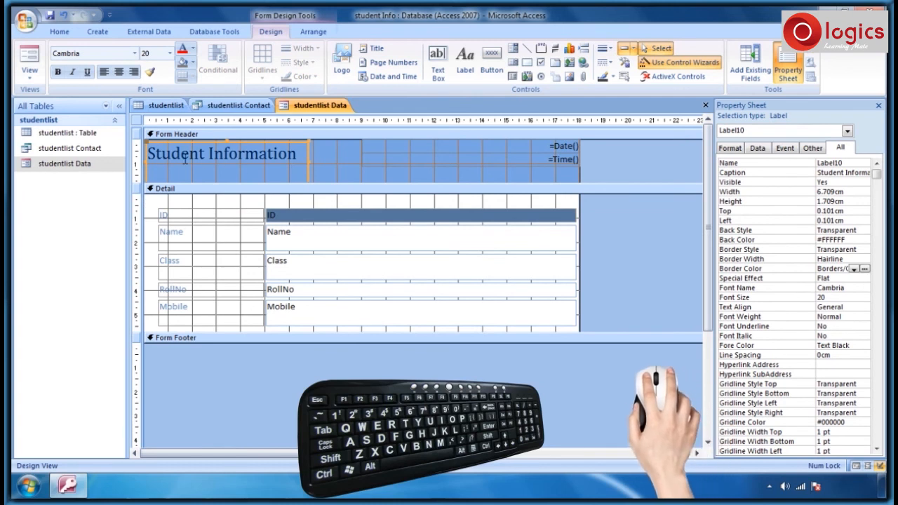
- Restyle the 'Student Information' title text in bold Castellar
left_click(148, 153)
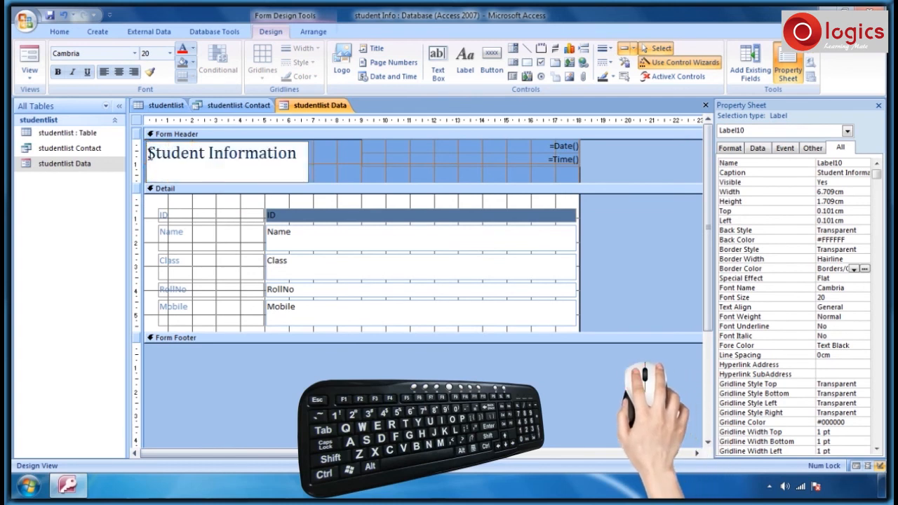
left_click_drag(148, 154, 300, 155)
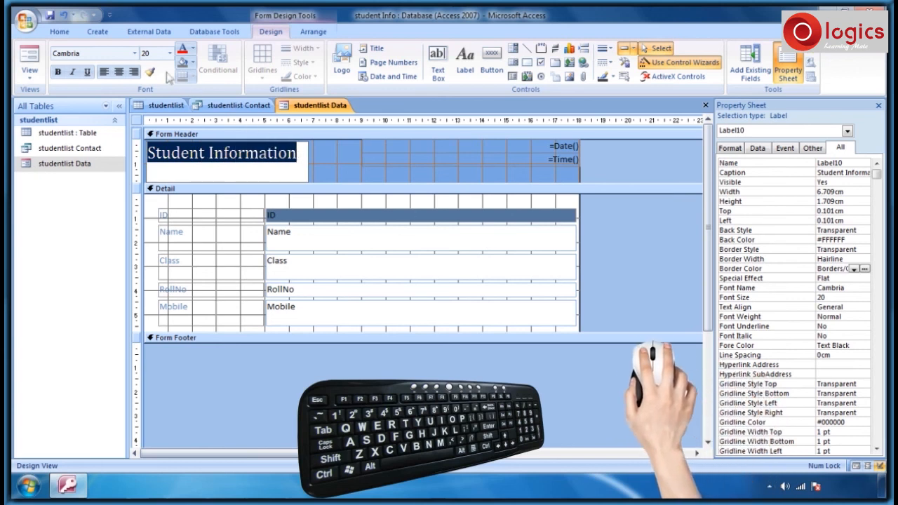
left_click(135, 54)
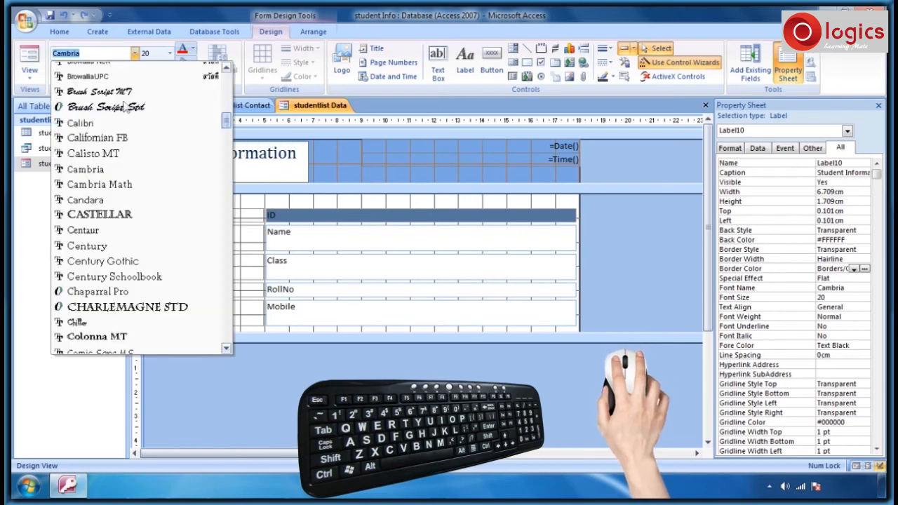
left_click(98, 217)
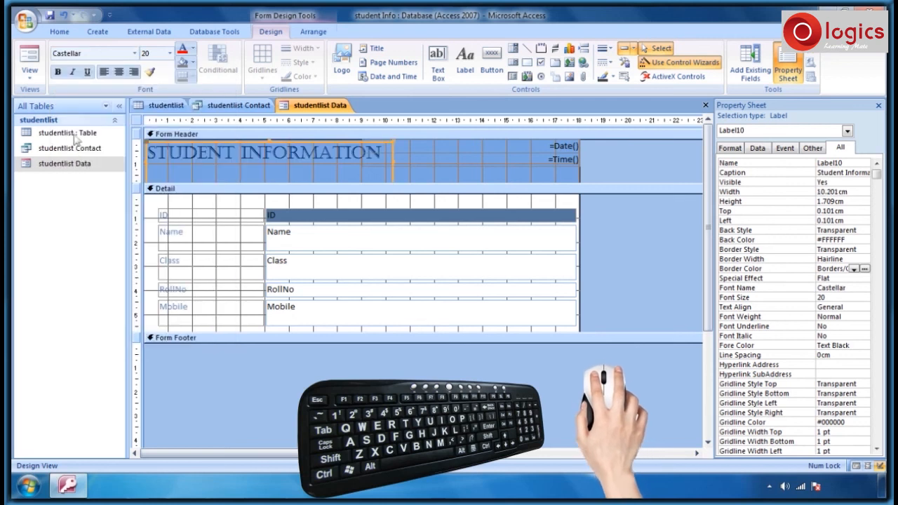
left_click(58, 73)
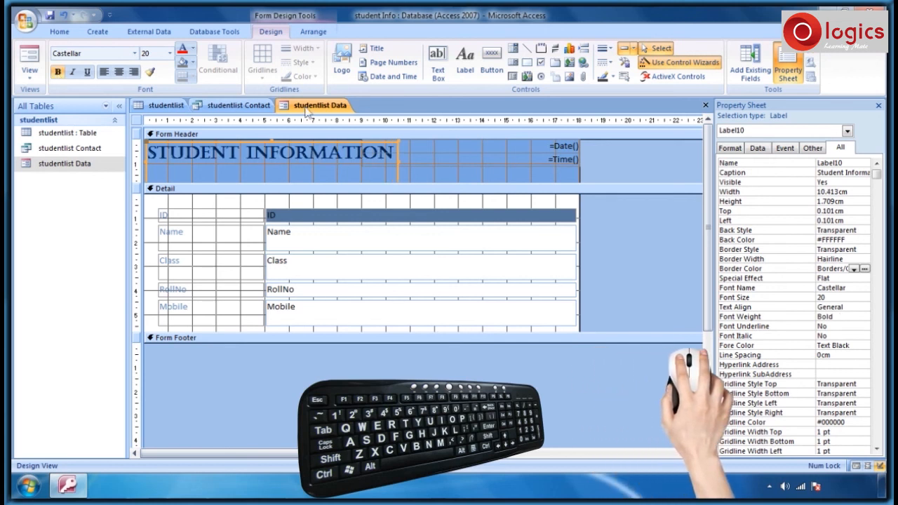
right_click(306, 112)
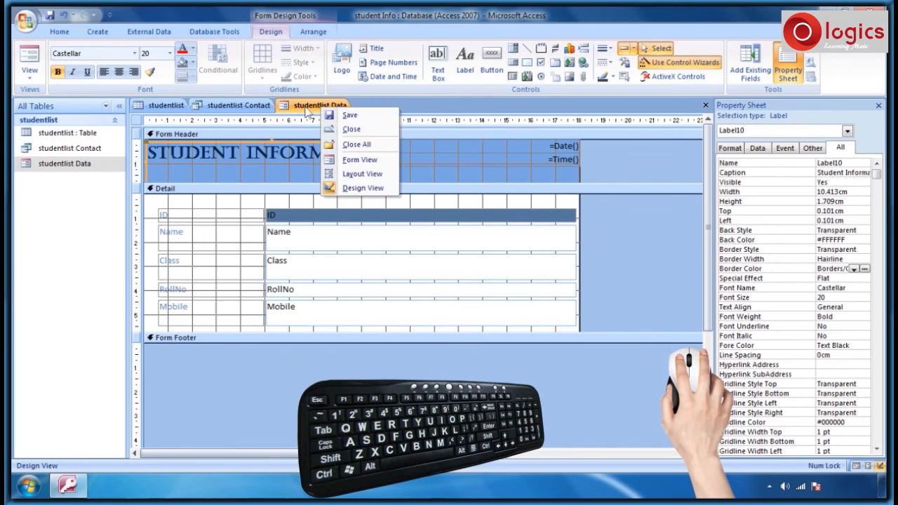
- Switch to Form view to check the Castellar title and dark blue ID box
left_click(360, 161)
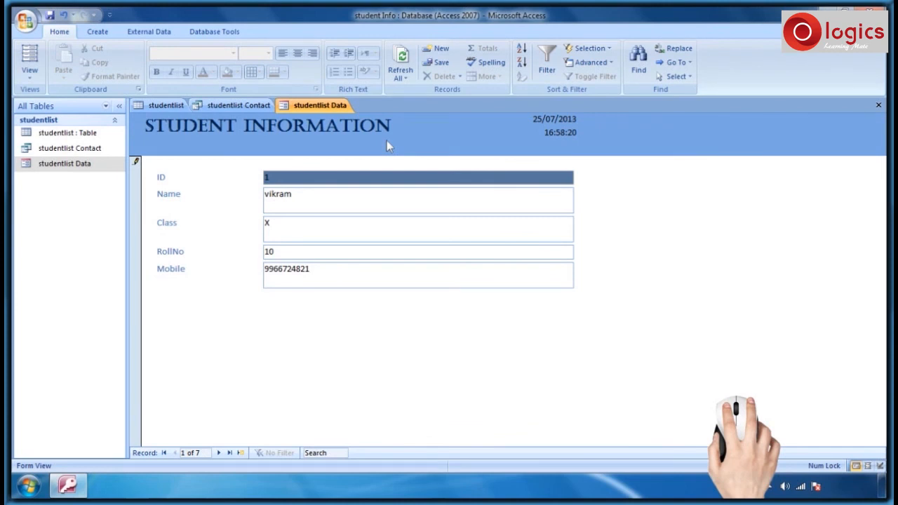
left_click(99, 36)
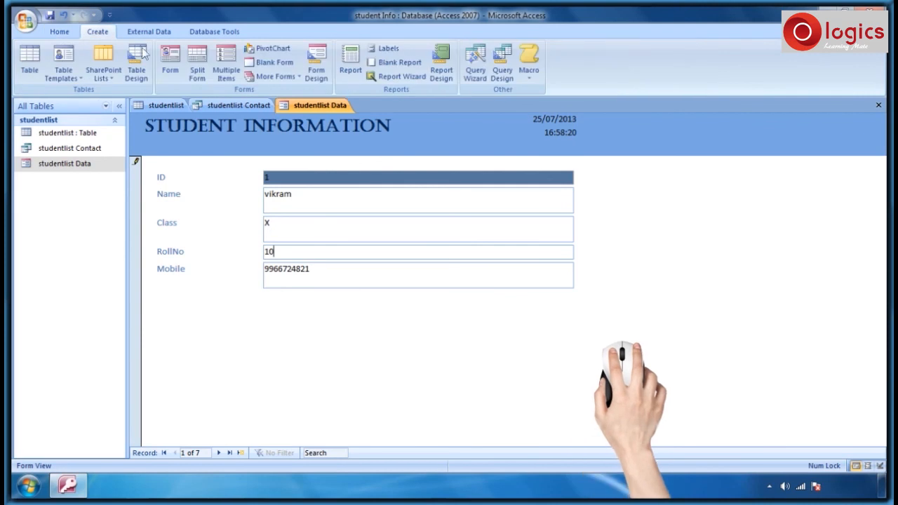
- Build a Split Form from the student list, then select the second and fifth records
left_click(197, 73)
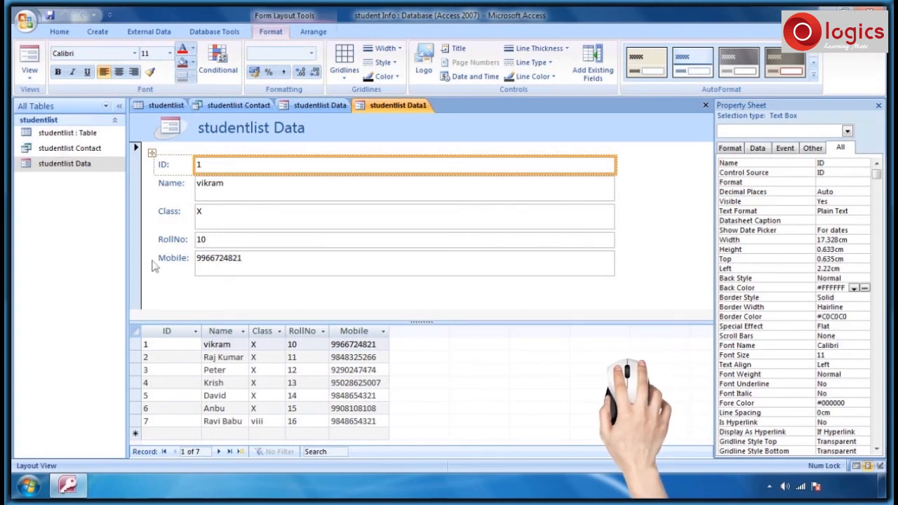
left_click(134, 357)
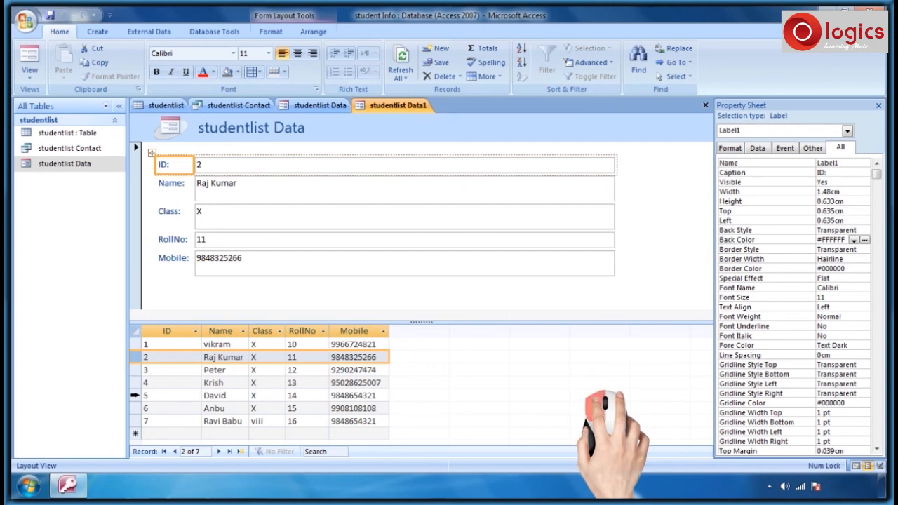
left_click(134, 395)
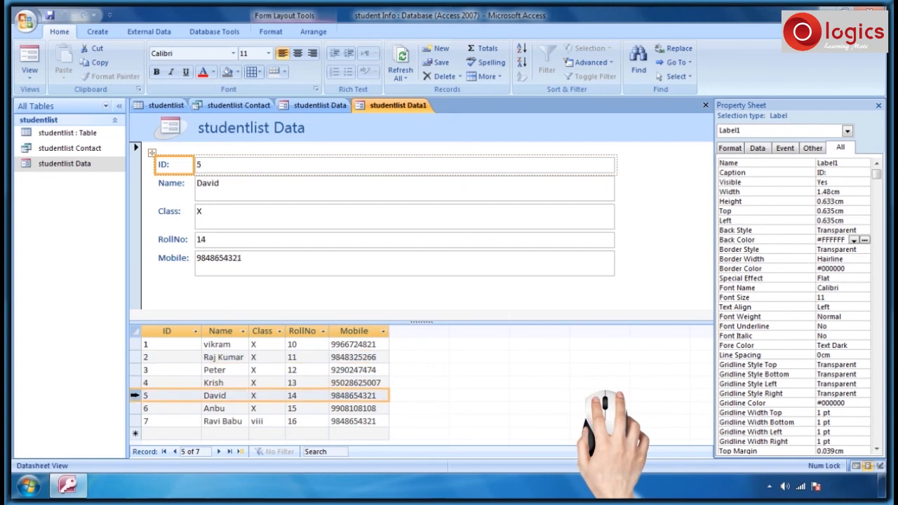